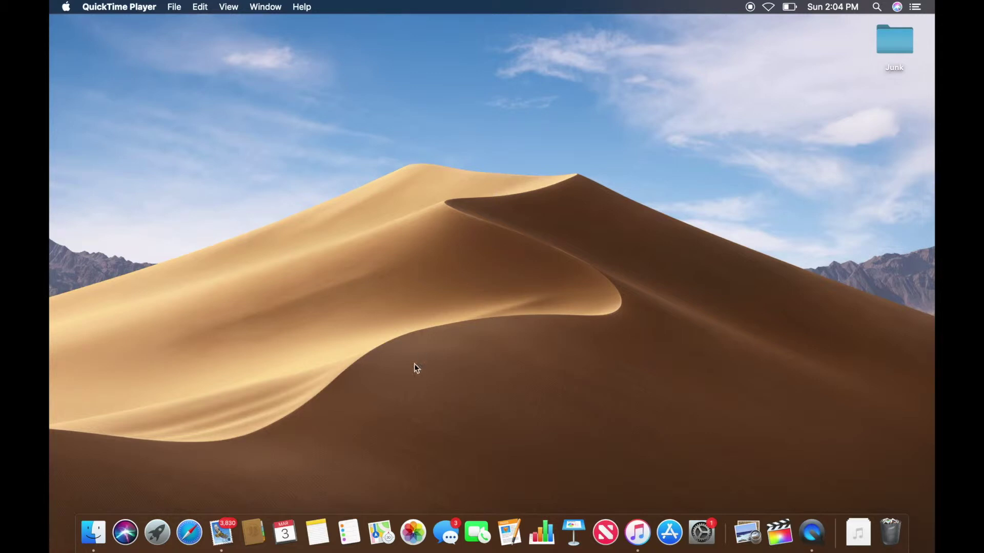
Step: Try google.com in Safari while offline, quit, then turn Wi-Fi on from the menu bar
left_click(189, 532)
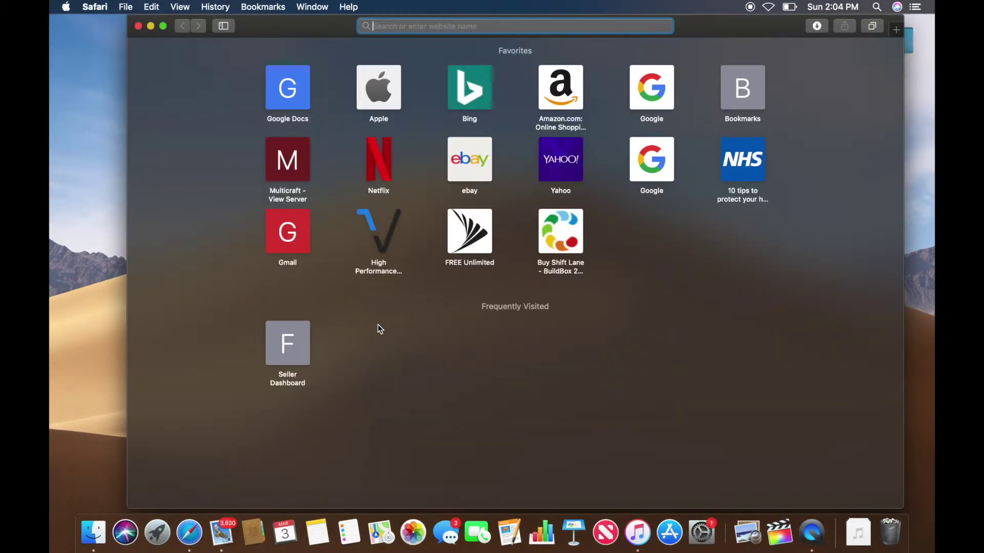
type("google.com")
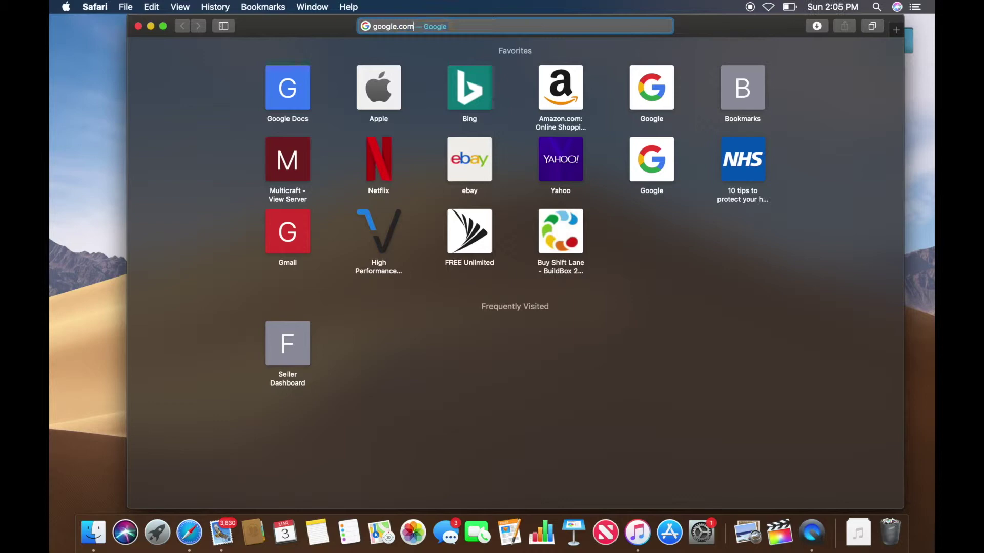
key("Return")
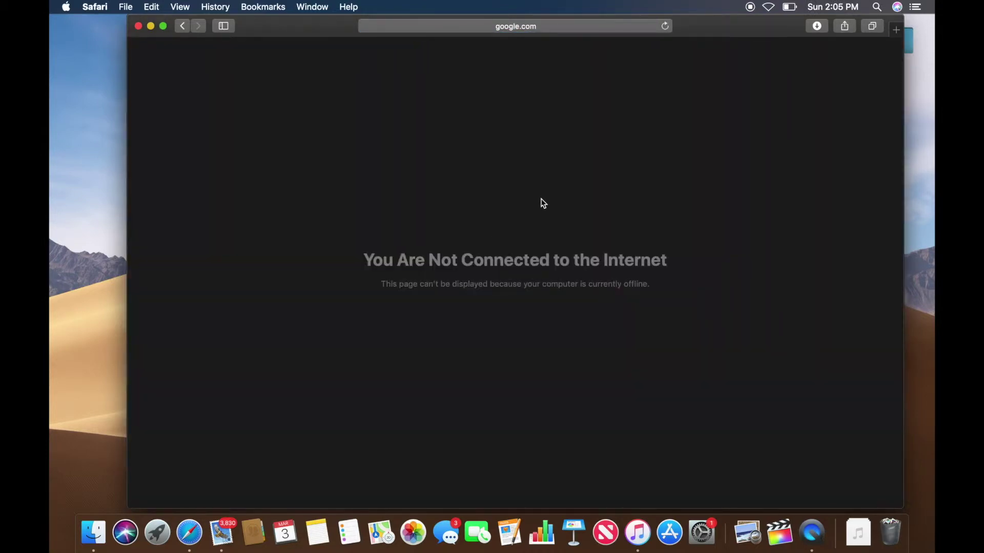
key("super+q")
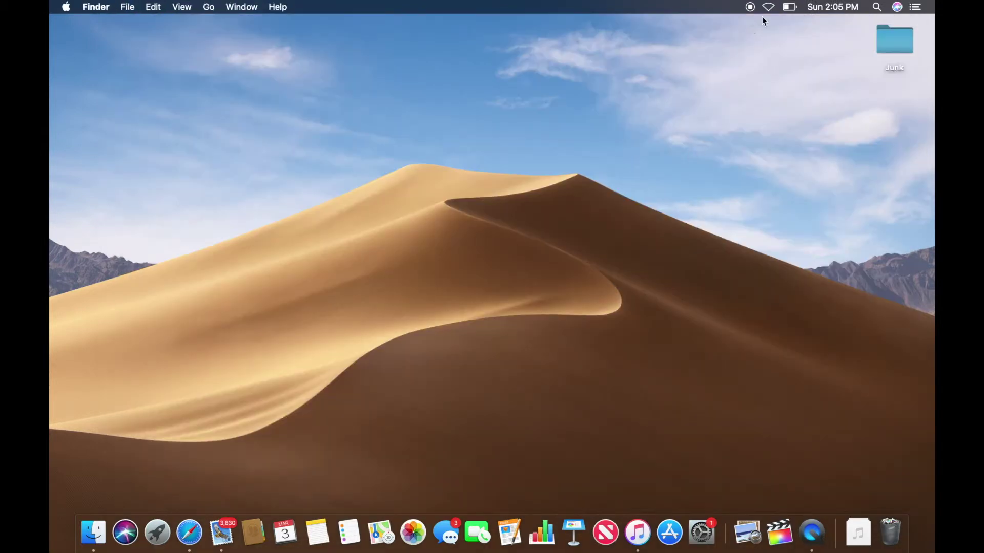
left_click(769, 7)
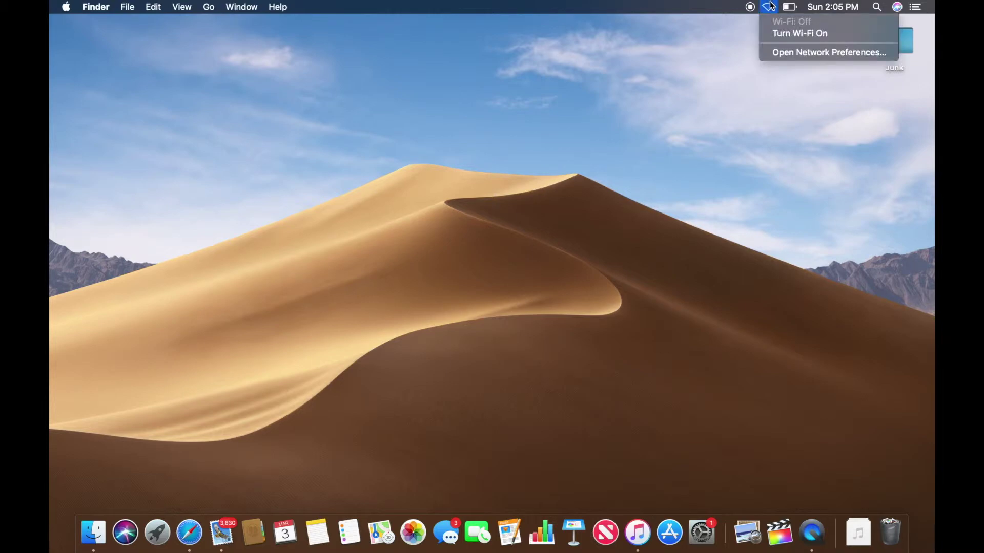
left_click(783, 33)
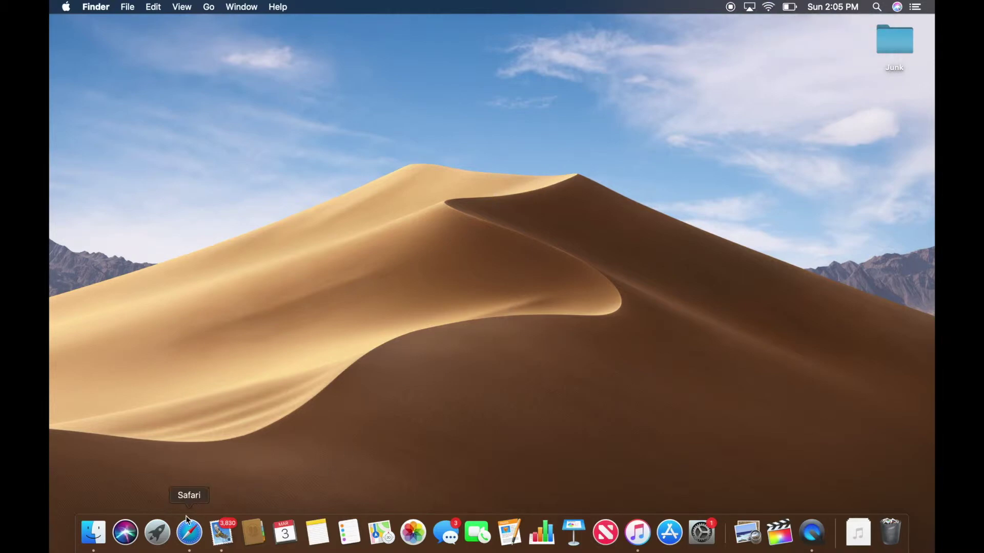
Step: Reopen Safari, load google.com successfully, and quit Safari
left_click(184, 536)
type("google.com")
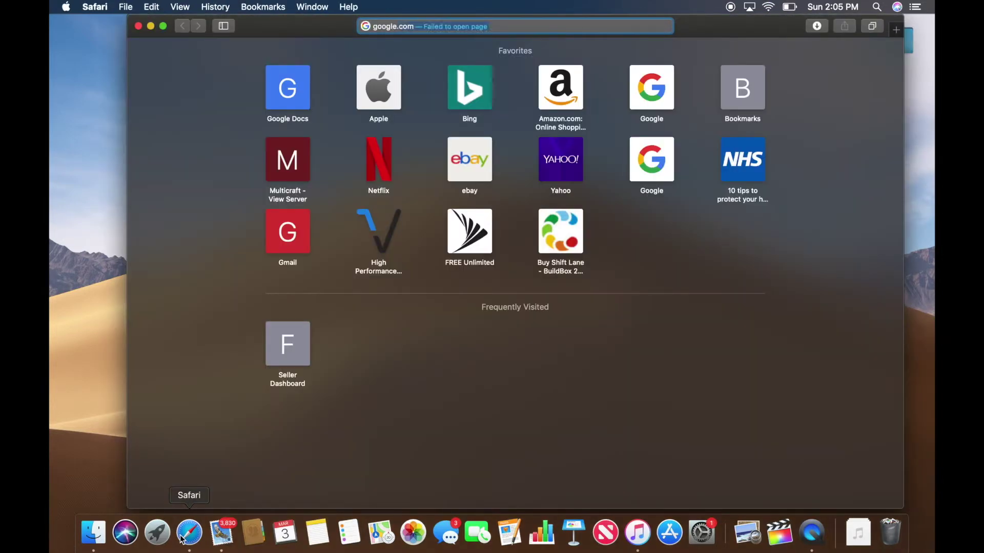
key("Return")
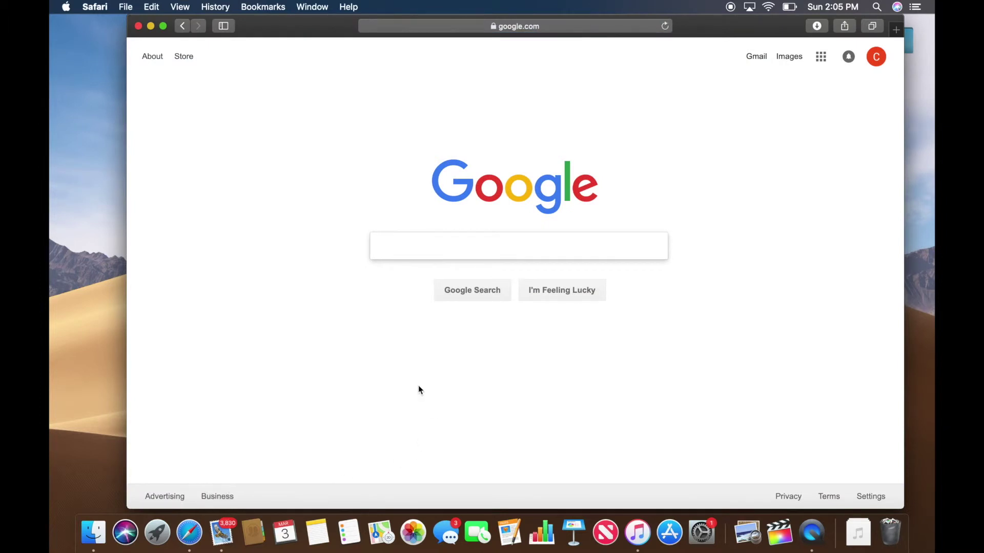
key("super+q")
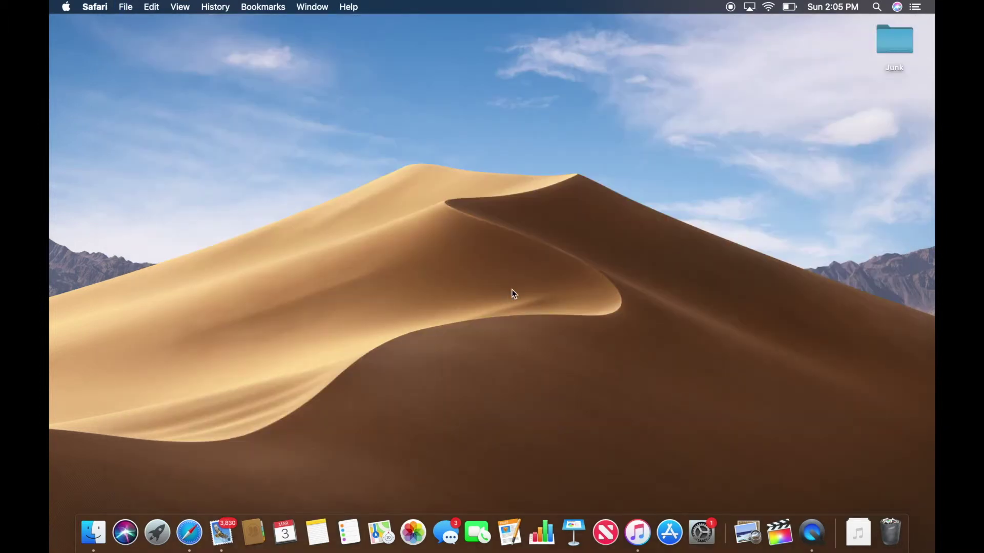